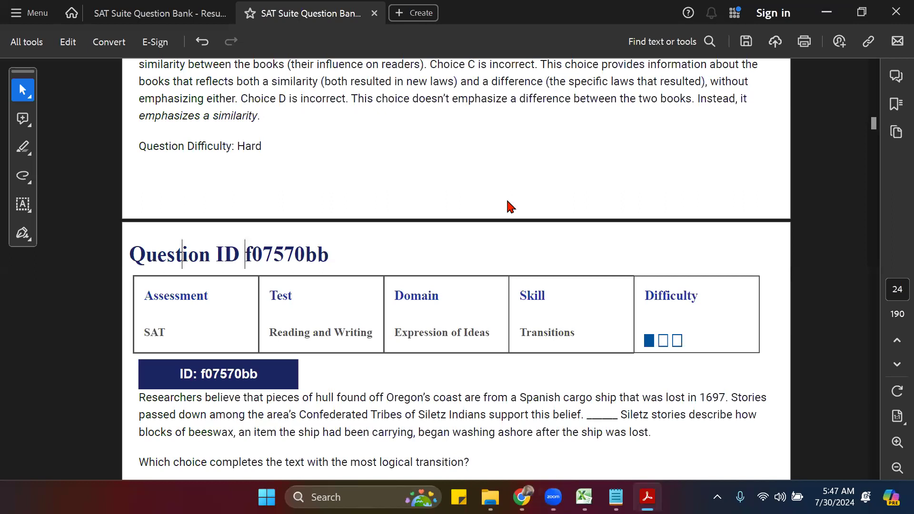
# Switch back to the Acrobat window showing question 6c9df5d1's Equiano and Sinclair notes.
pyautogui.hotkey('alt', 'Tab')
pyautogui.scroll(5, 536, 278)
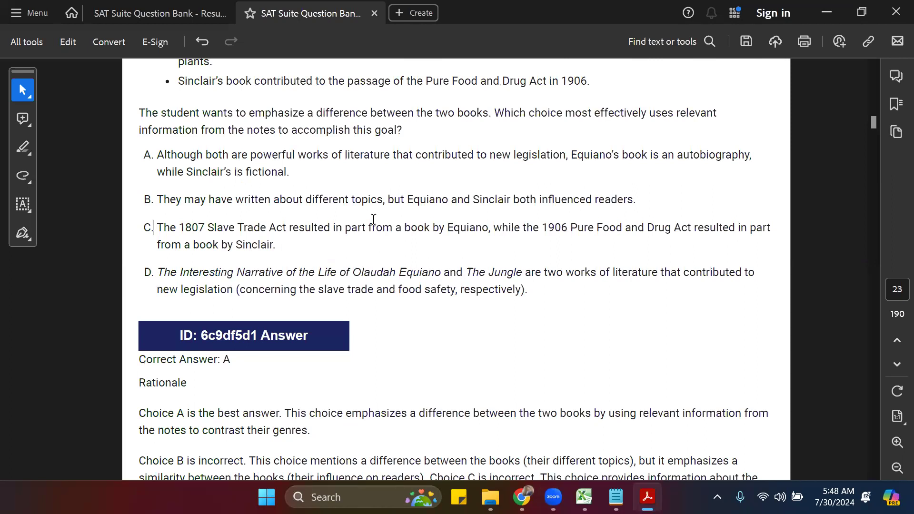
pyautogui.scroll(1, 373, 219)
pyautogui.scroll(1, 373, 219)
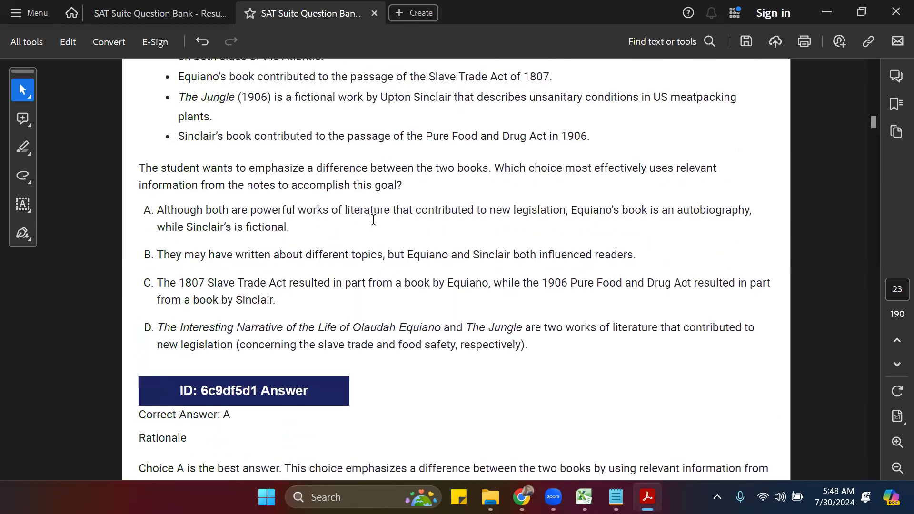
pyautogui.scroll(1, 373, 219)
pyautogui.scroll(1, 373, 219)
pyautogui.scroll(1, 373, 219)
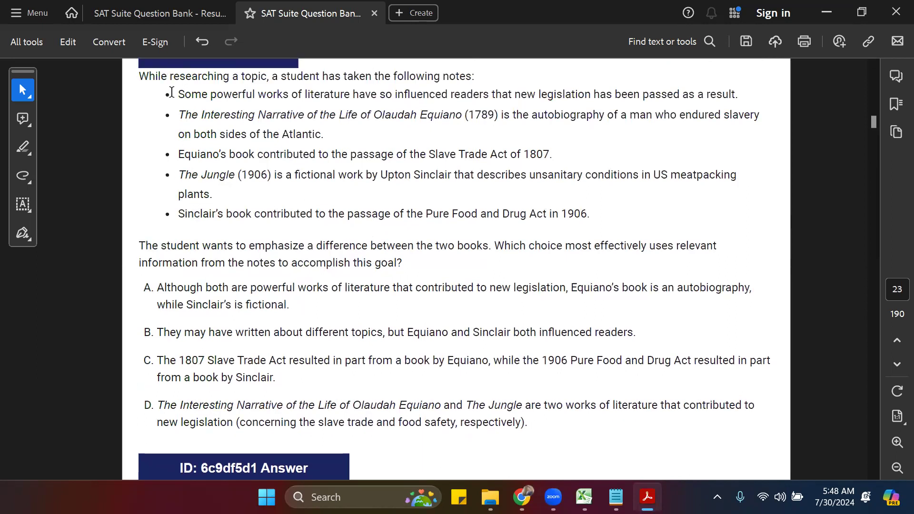
# Highlight the five Equiano and Sinclair bullet notes, leaving the question and answer choices unmarked.
pyautogui.moveTo(173, 92); pyautogui.dragTo(583, 207)
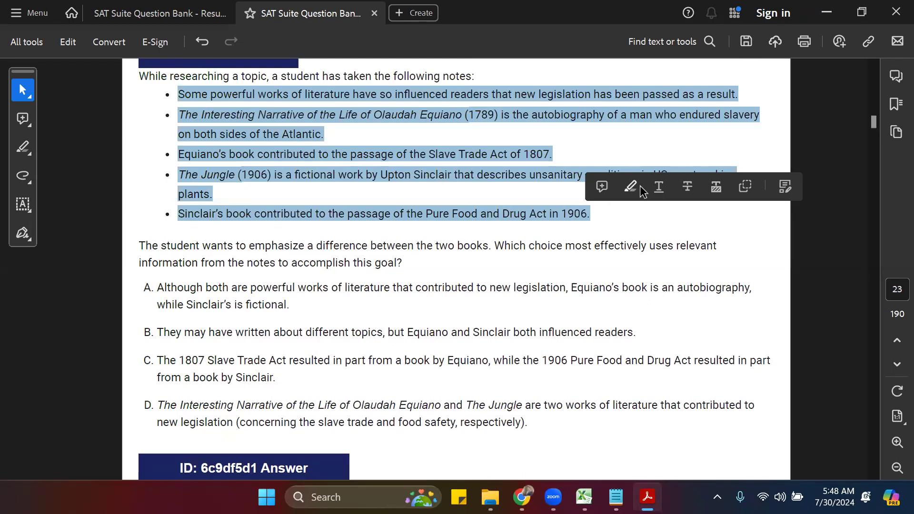
pyautogui.click(638, 187)
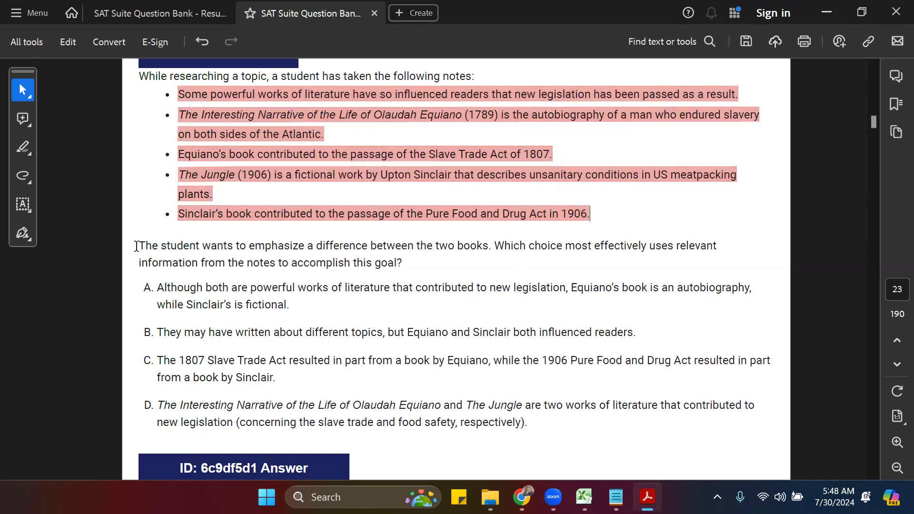
pyautogui.moveTo(137, 245); pyautogui.dragTo(522, 420)
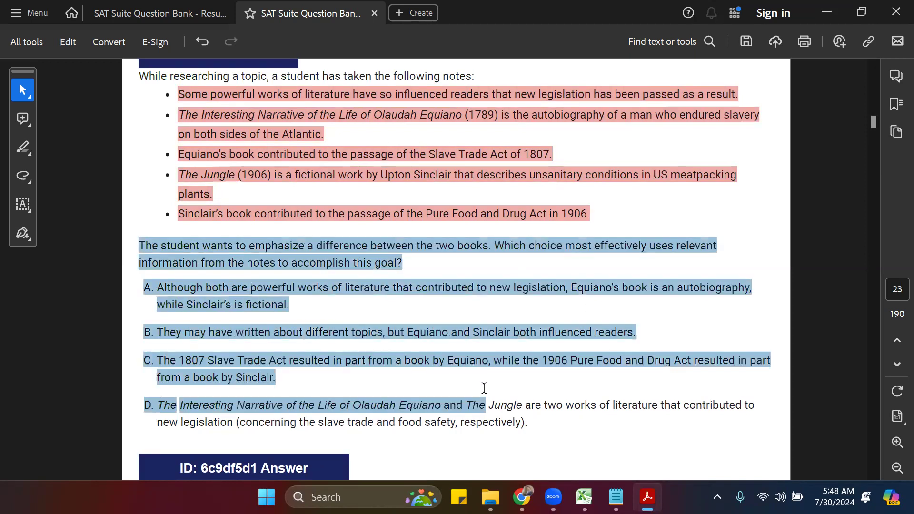
pyautogui.click(351, 333)
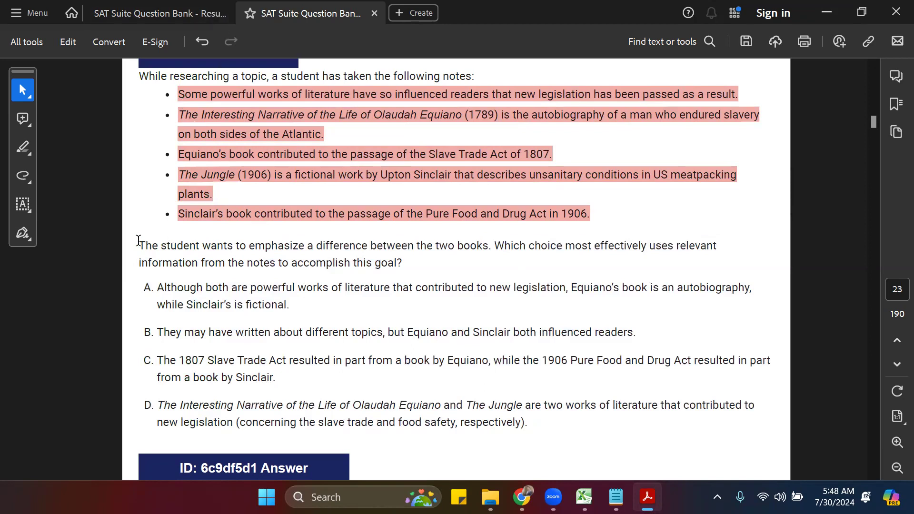
pyautogui.moveTo(139, 245); pyautogui.dragTo(371, 396)
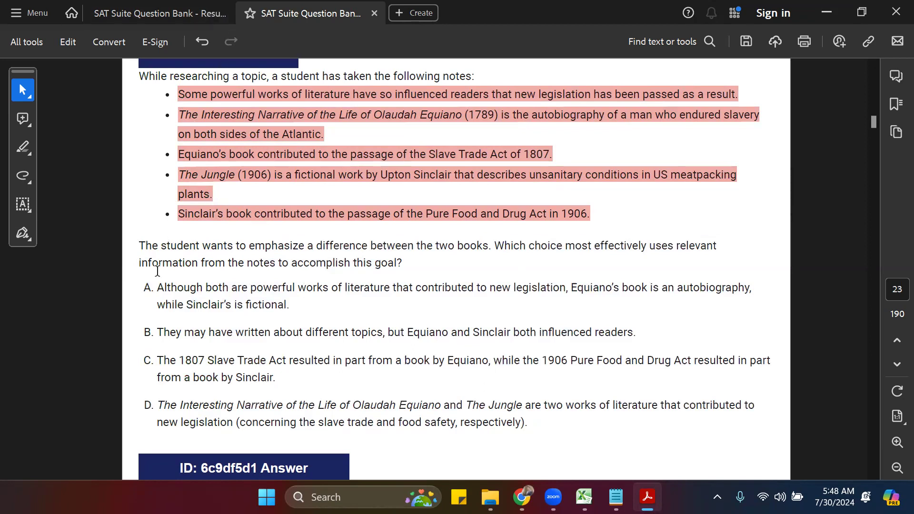
pyautogui.click(327, 364)
pyautogui.scroll(-5, 457, 290)
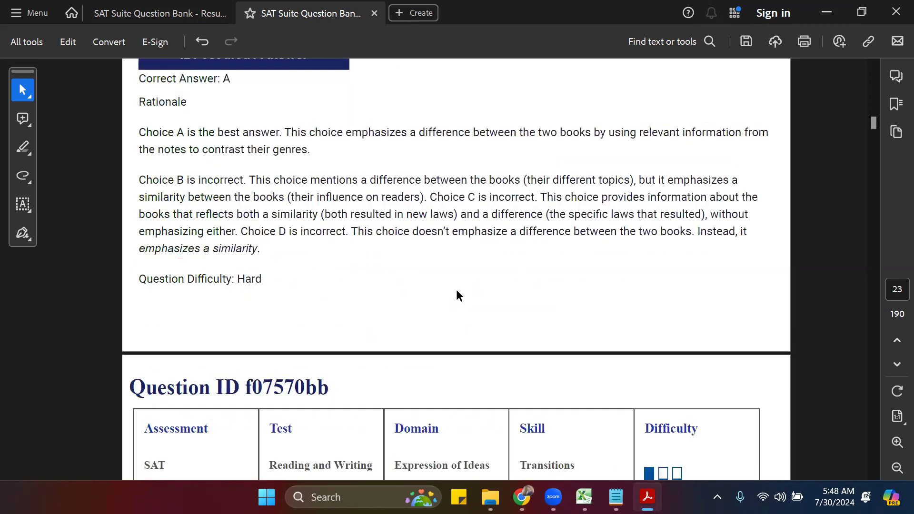
pyautogui.scroll(-5, 456, 289)
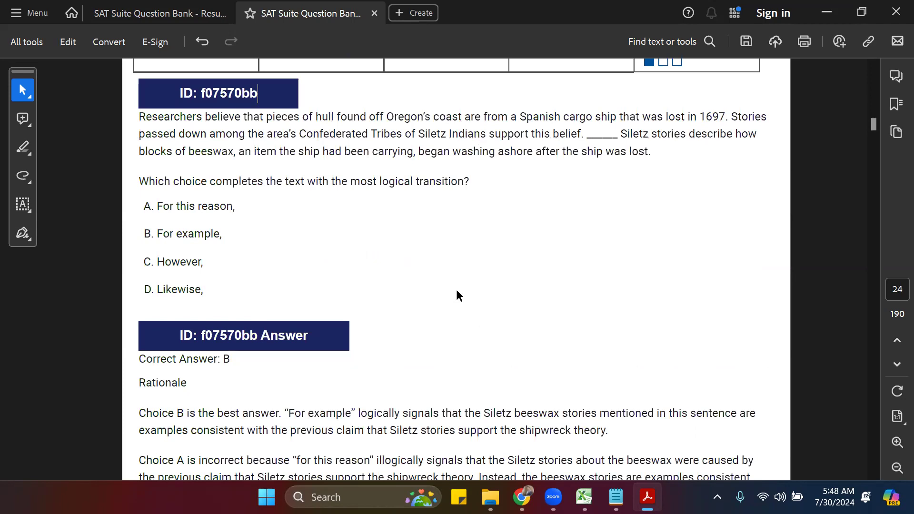
pyautogui.scroll(3, 456, 294)
pyautogui.scroll(5, 457, 290)
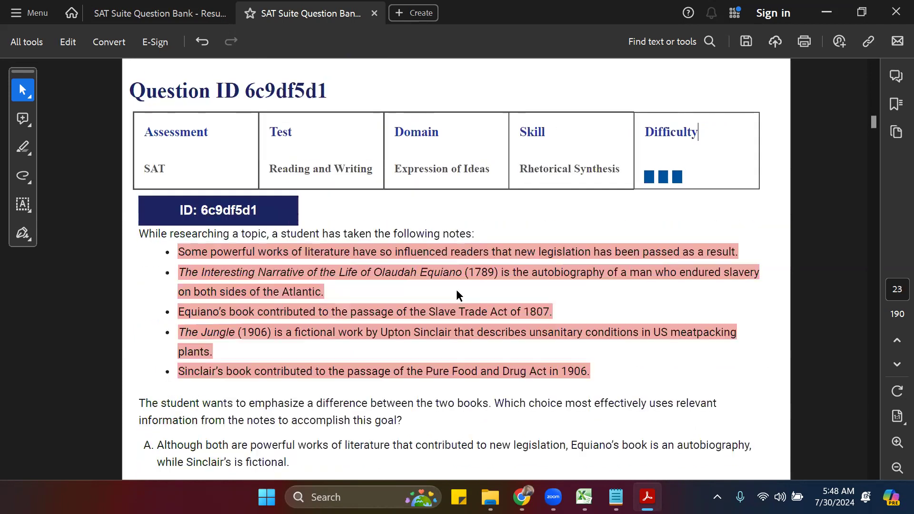
pyautogui.scroll(5, 457, 290)
pyautogui.scroll(5, 456, 296)
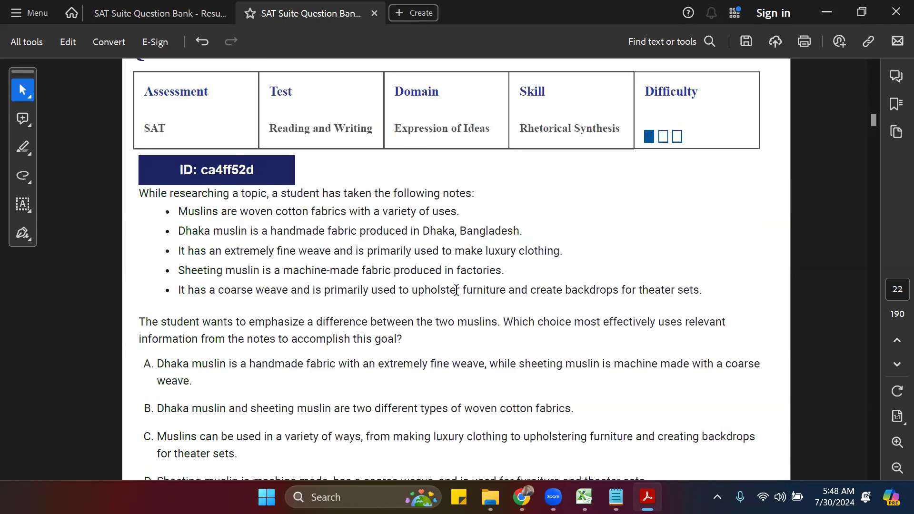
pyautogui.scroll(5, 456, 296)
pyautogui.scroll(5, 456, 297)
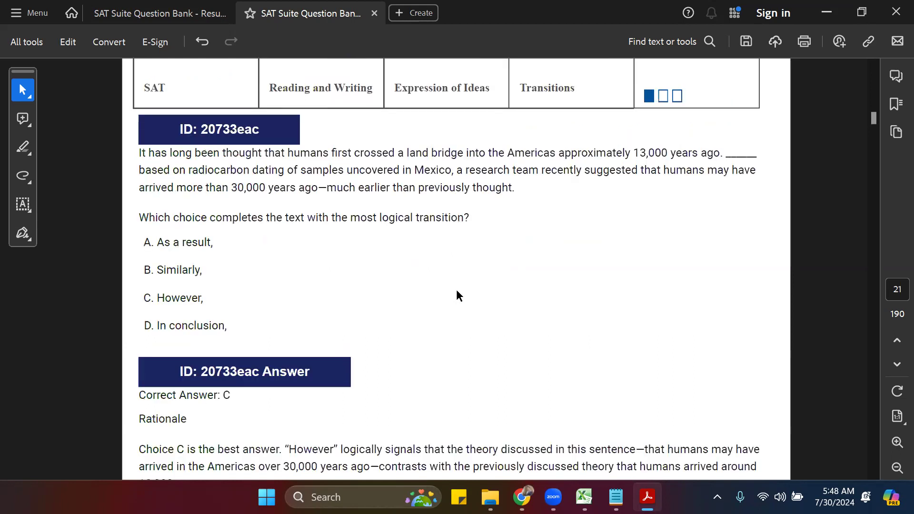